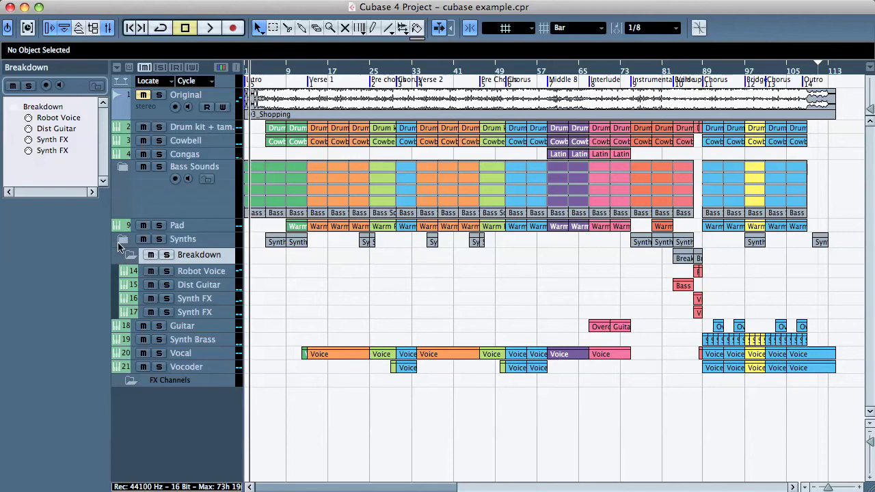
# Collapse the Breakdown folder track and briefly check the contents of the Bass Sounds folder.
pyautogui.click(130, 254)
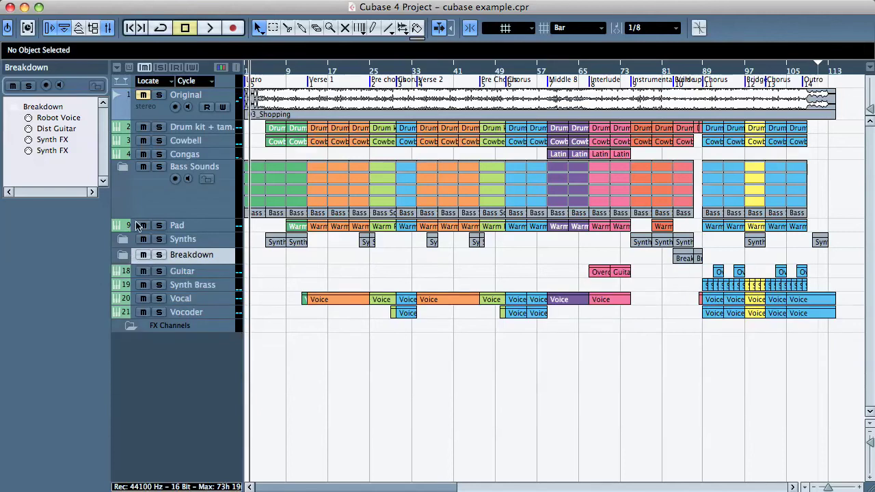
pyautogui.click(124, 169)
pyautogui.click(124, 168)
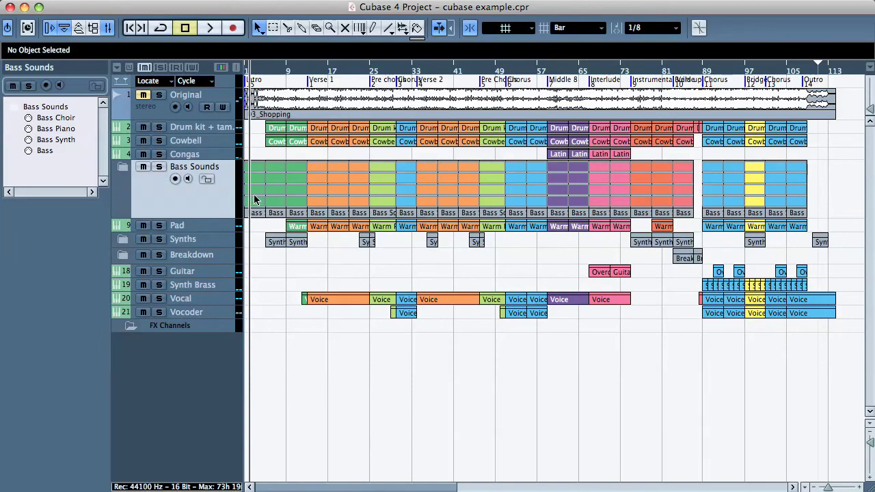
# Add one stereo group channel track to the project.
pyautogui.rightClick(178, 204)
pyautogui.moveTo(179, 204)
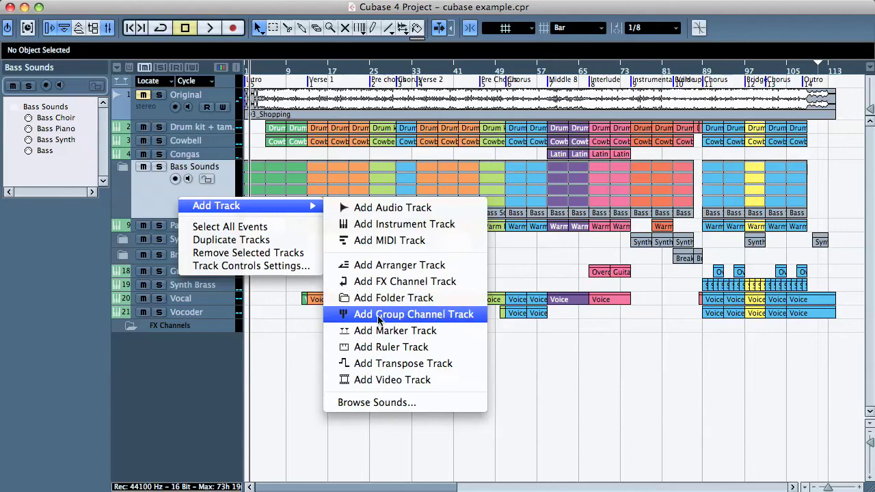
pyautogui.click(435, 316)
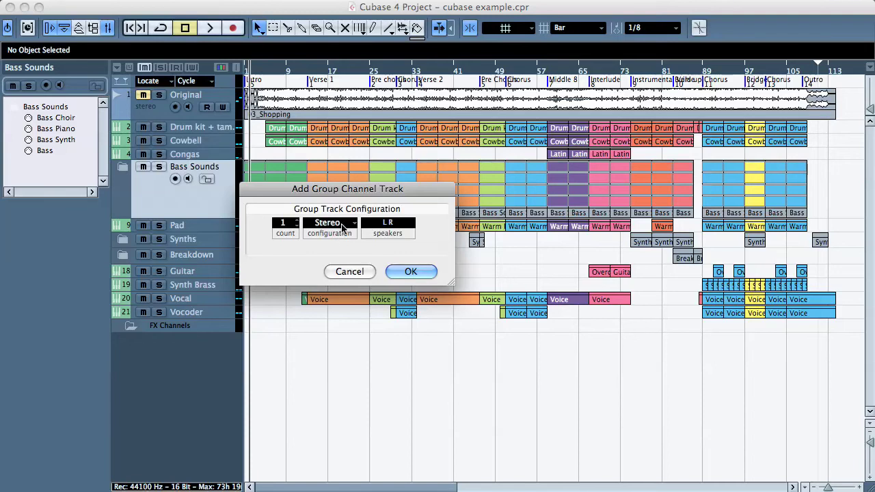
pyautogui.click(410, 272)
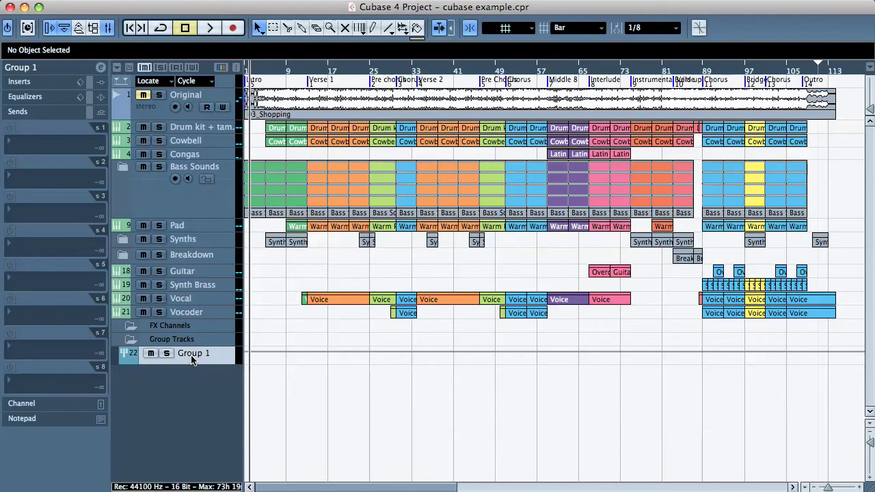
# Rename the new group channel track as Bass Group.
pyautogui.doubleClick(193, 357)
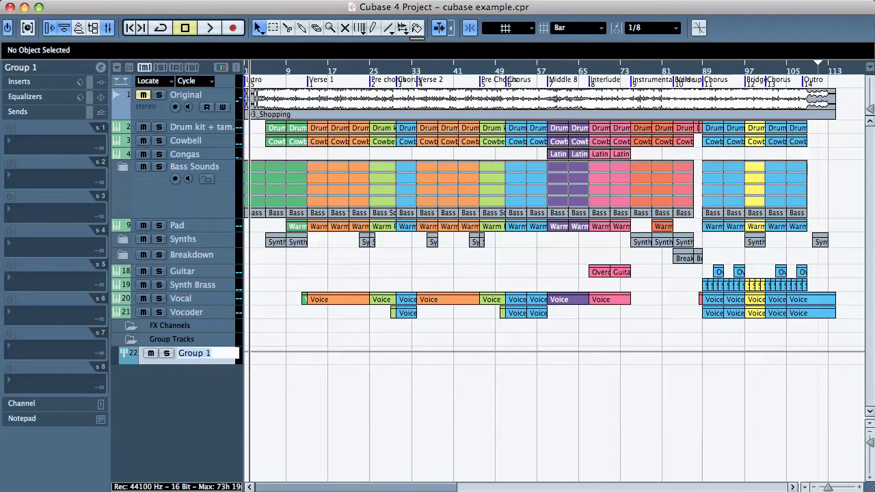
pyautogui.press('BackSpace')
pyautogui.write('Bass Group')
pyautogui.click(210, 411)
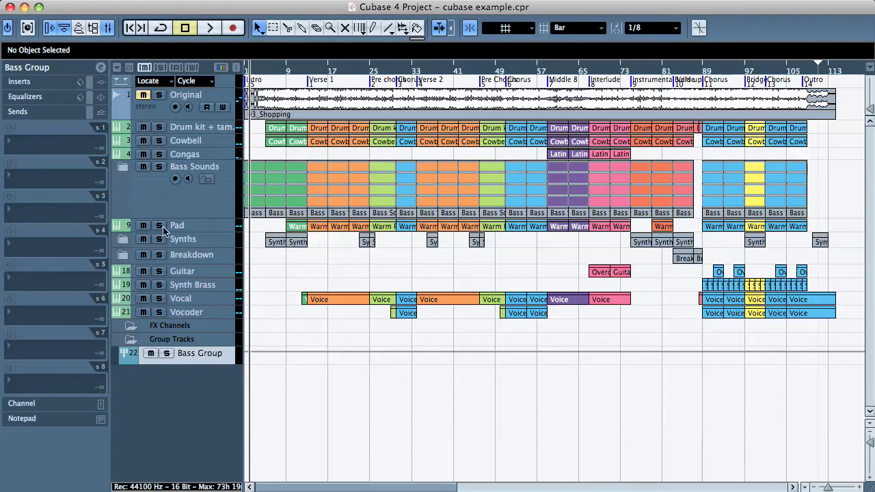
# Expand the Bass Sounds folder track and select the Bass Choir track inside it.
pyautogui.click(123, 166)
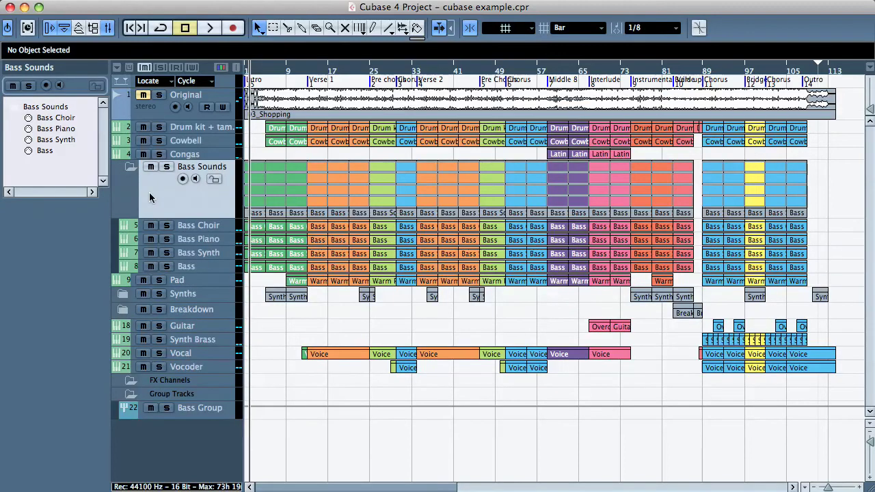
pyautogui.click(196, 231)
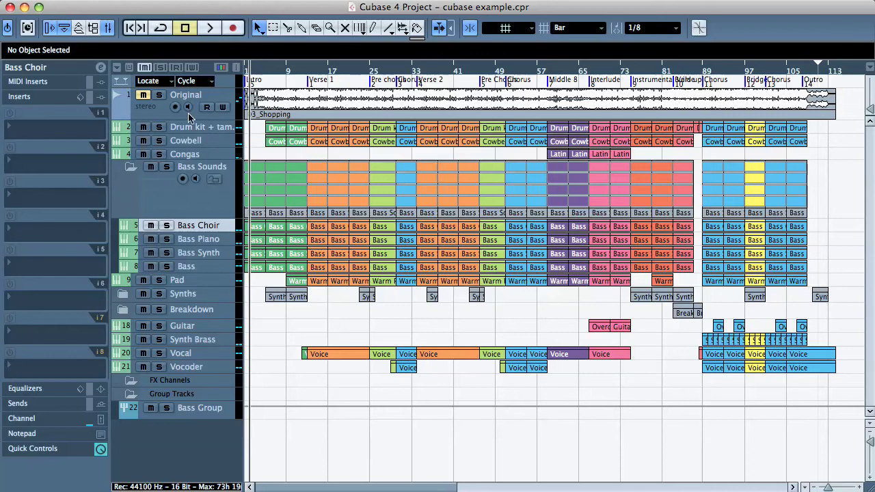
# Solo the Original audio track and audition it from the intro and around bar 9.
pyautogui.click(160, 115)
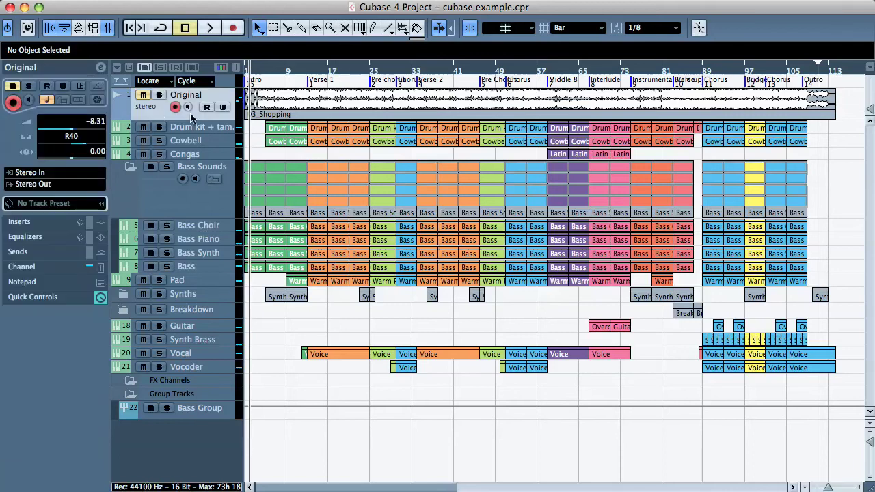
pyautogui.click(159, 94)
pyautogui.click(261, 73)
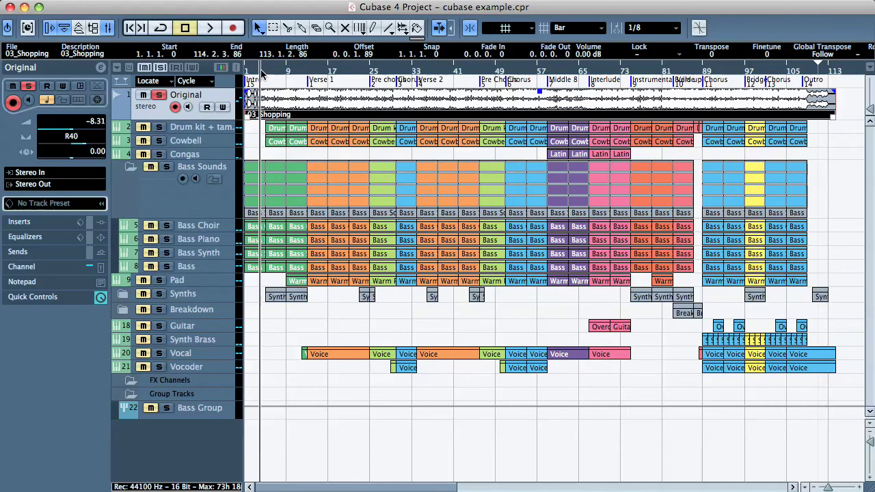
pyautogui.press('space')
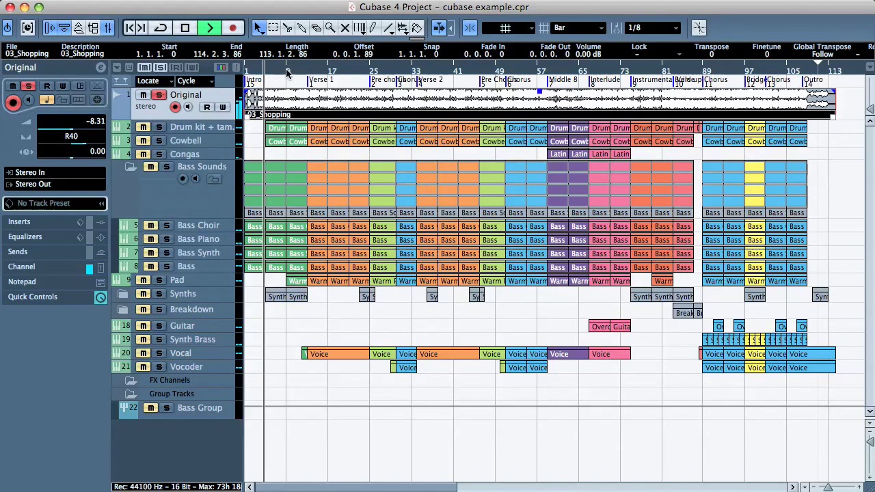
pyautogui.click(290, 73)
pyautogui.press('space')
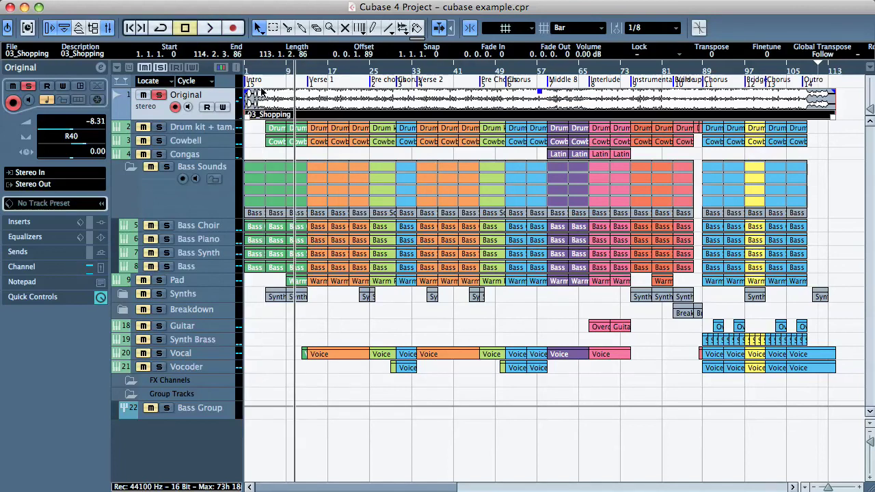
# Route the Original track's output to the Bass Group channel in its basic track settings.
pyautogui.click(46, 72)
pyautogui.click(47, 74)
pyautogui.click(39, 190)
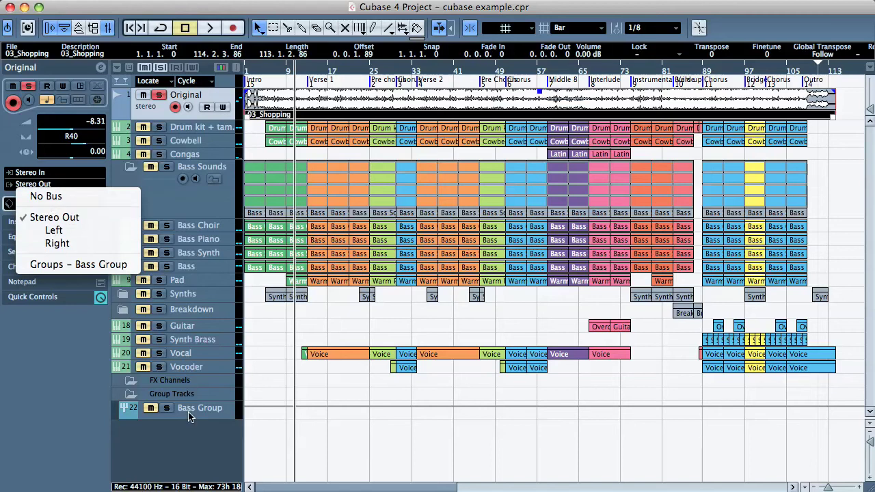
pyautogui.click(58, 267)
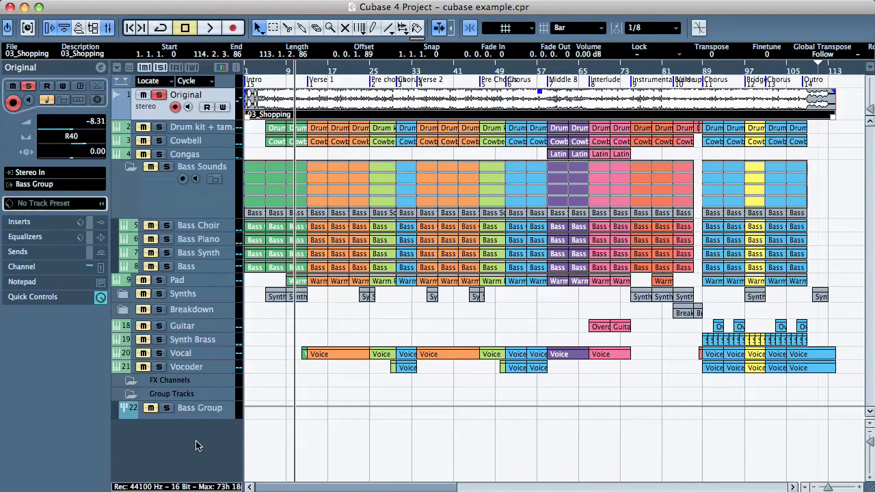
# Open the Mixer and show the Bass Group channel strip.
pyautogui.press('F4')
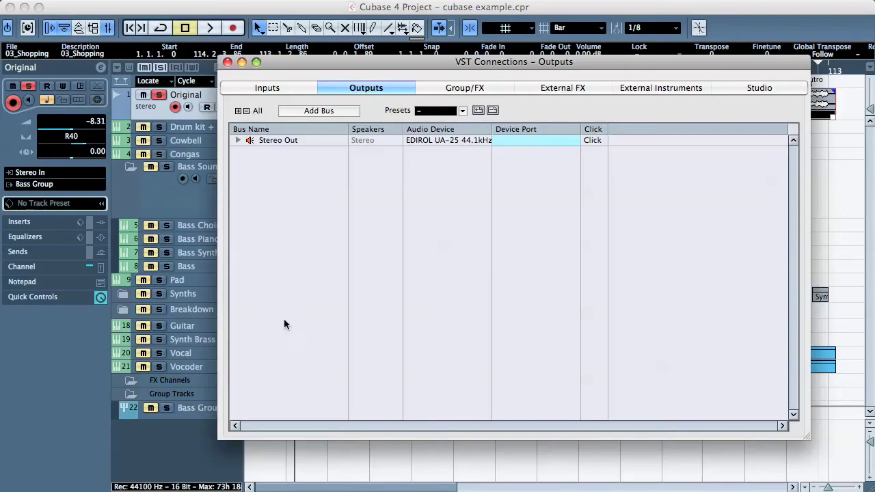
pyautogui.click(228, 62)
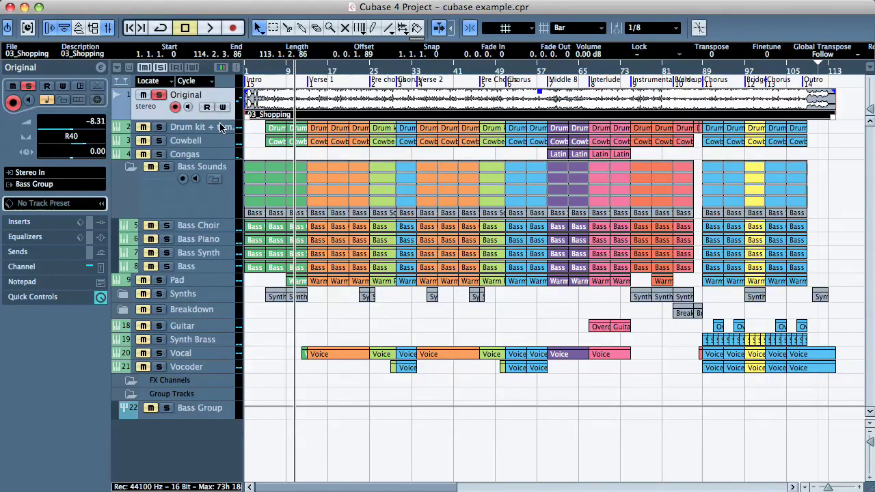
pyautogui.press('F3')
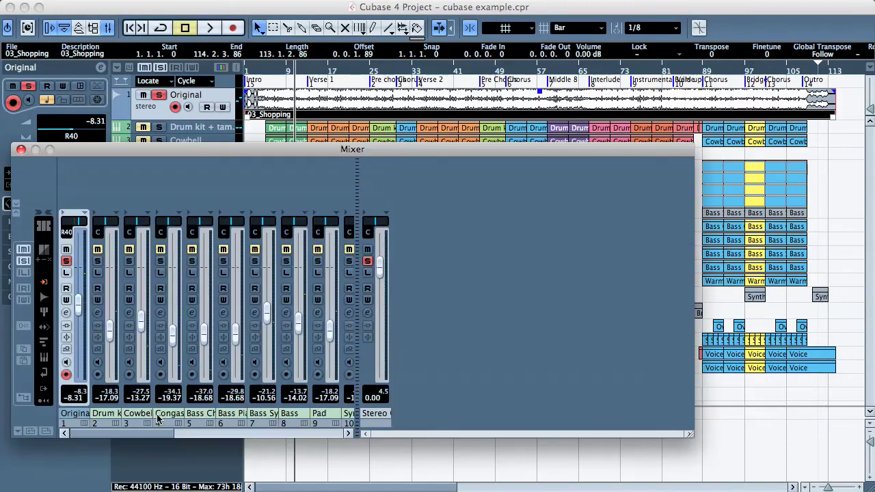
pyautogui.moveTo(152, 434); pyautogui.dragTo(318, 424)
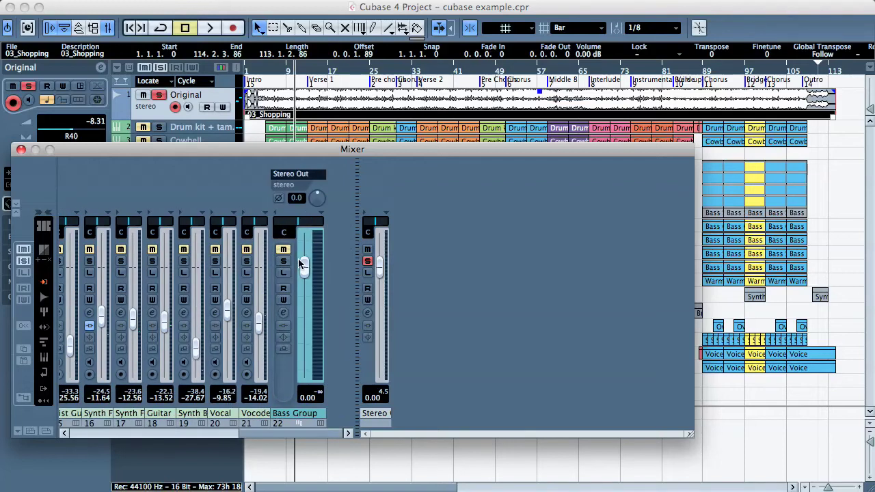
# Temporarily solo the Bass Group channel to audition the Original track through it, and close the Mixer.
pyautogui.click(286, 252)
pyautogui.press('space')
pyautogui.click(283, 261)
pyautogui.moveTo(304, 268)
pyautogui.mouseDown()
pyautogui.moveTo(303, 387)
pyautogui.moveTo(314, 288)
pyautogui.moveTo(305, 273)
pyautogui.mouseUp()
pyautogui.press('space')
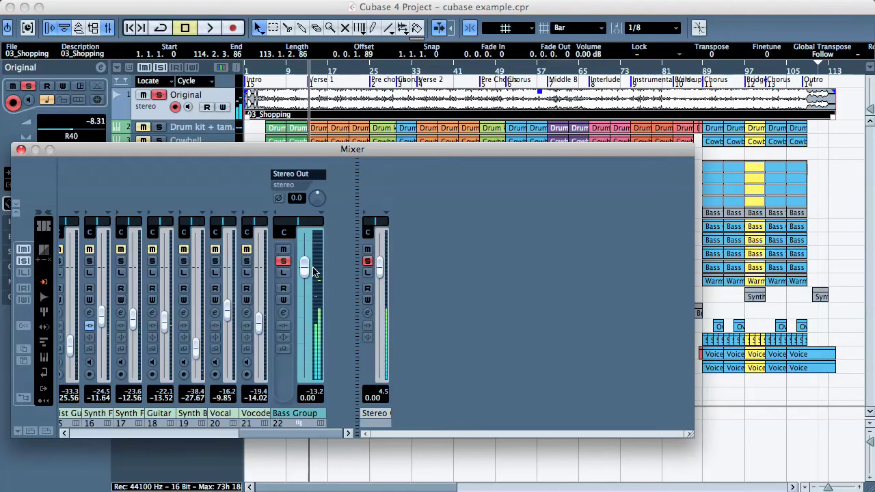
pyautogui.click(284, 261)
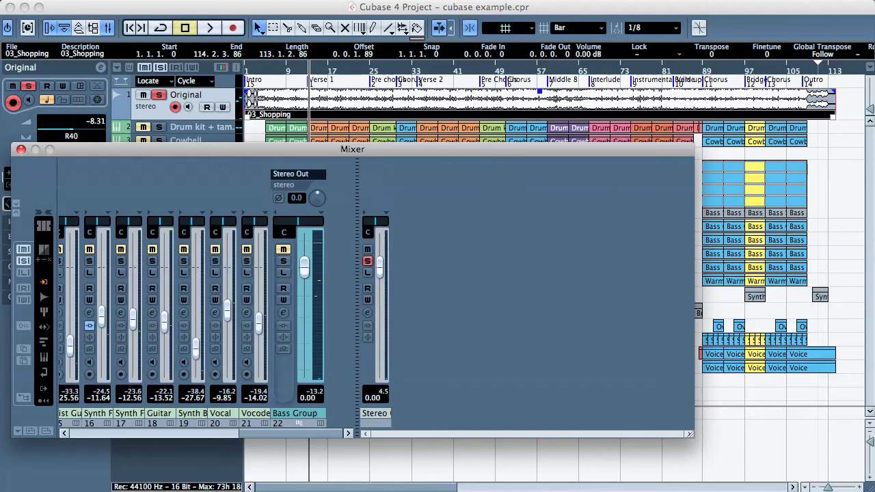
pyautogui.click(20, 150)
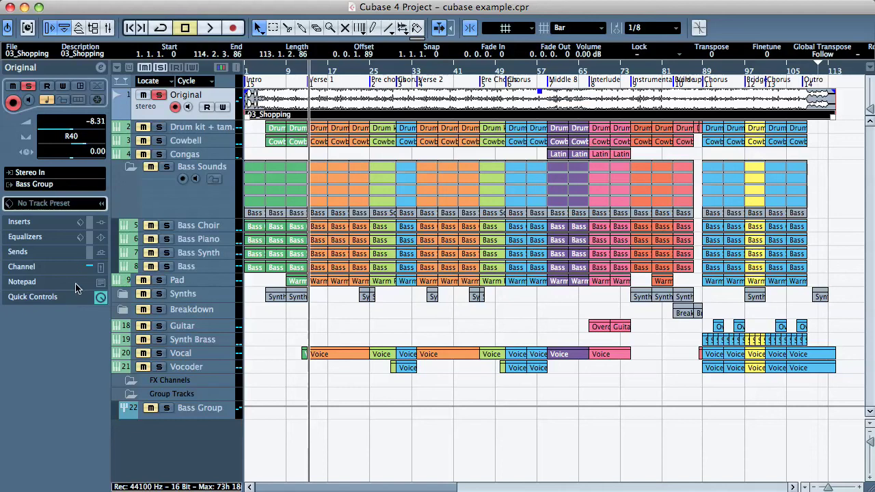
# Look at the insert and send slots available on the Original track.
pyautogui.click(29, 226)
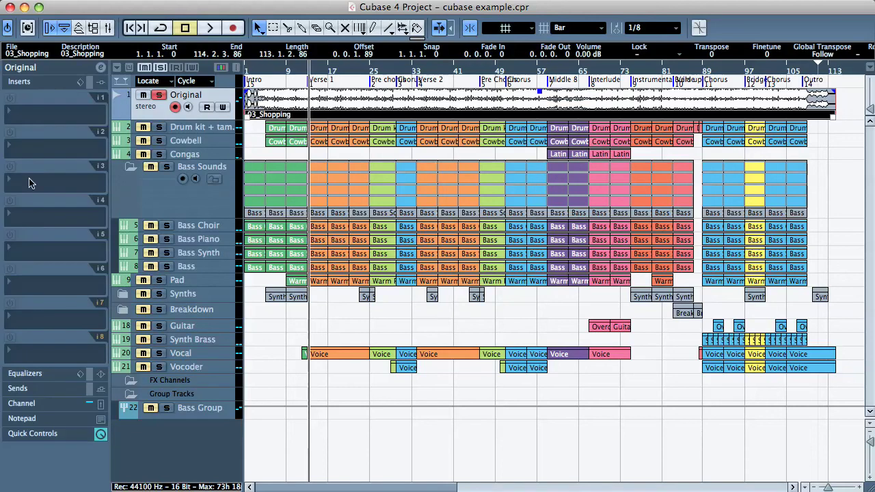
pyautogui.click(29, 391)
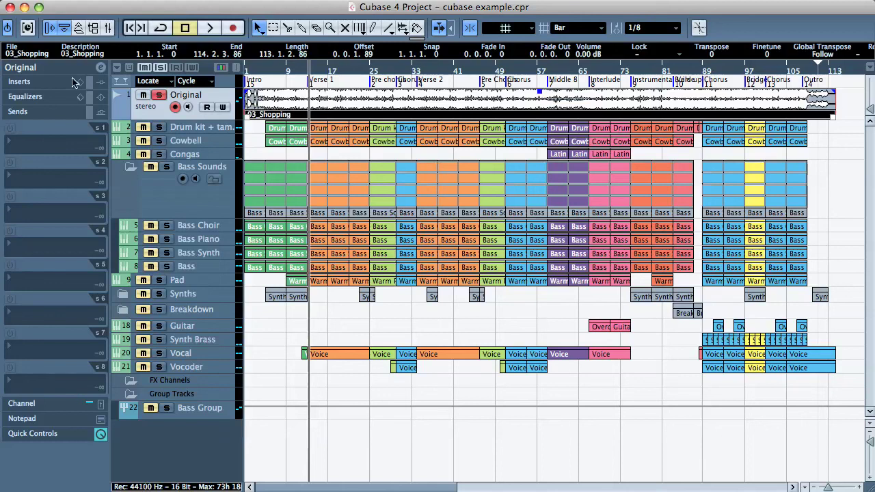
# Set the Original track's output back to Stereo Out and turn off its solo.
pyautogui.click(44, 71)
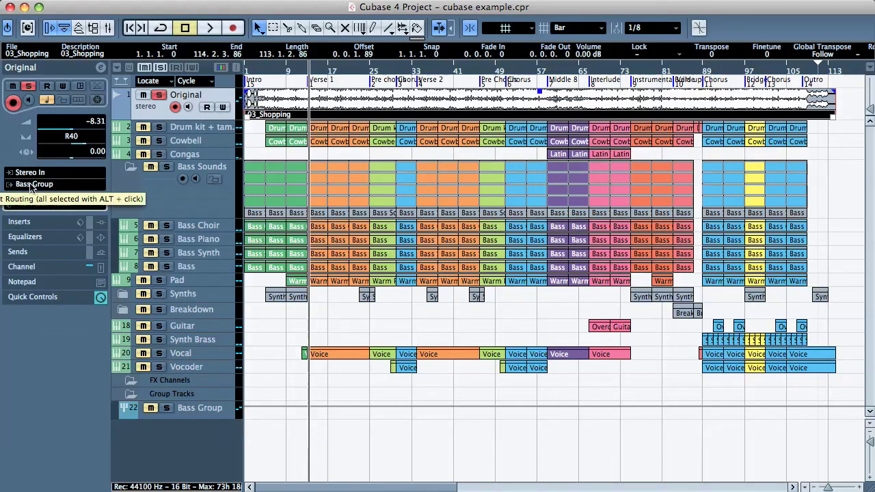
pyautogui.click(51, 190)
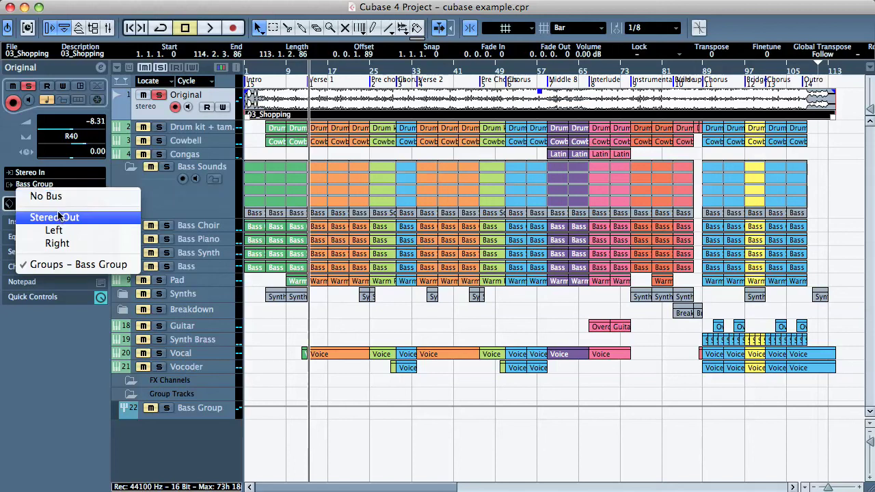
pyautogui.click(60, 218)
pyautogui.click(158, 98)
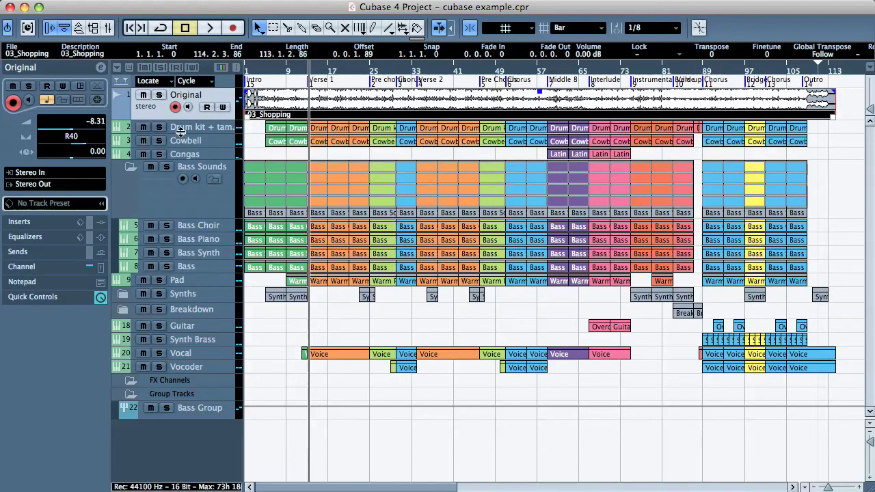
# Increase the Bass Choir track's height and open its channel settings window.
pyautogui.click(192, 229)
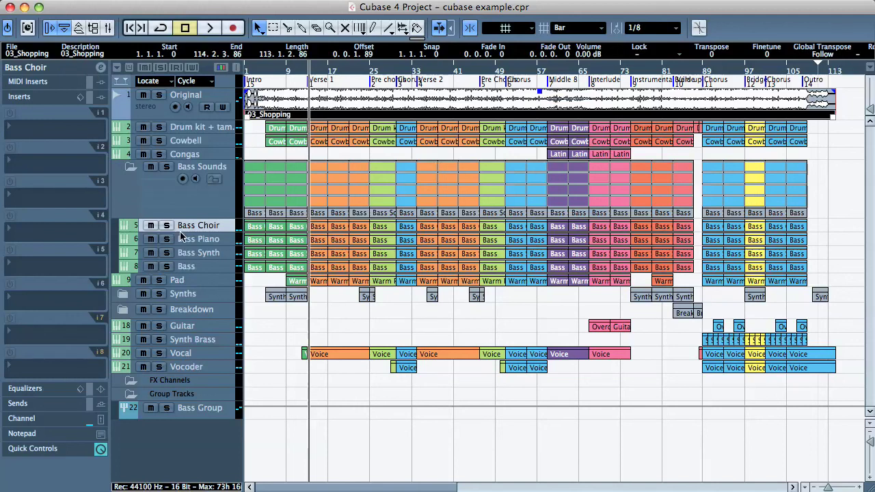
pyautogui.moveTo(181, 232); pyautogui.dragTo(181, 270)
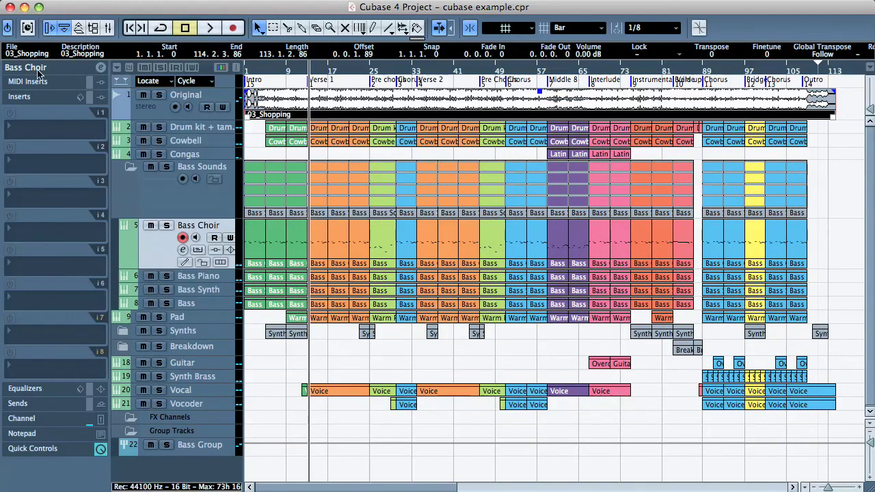
pyautogui.click(100, 68)
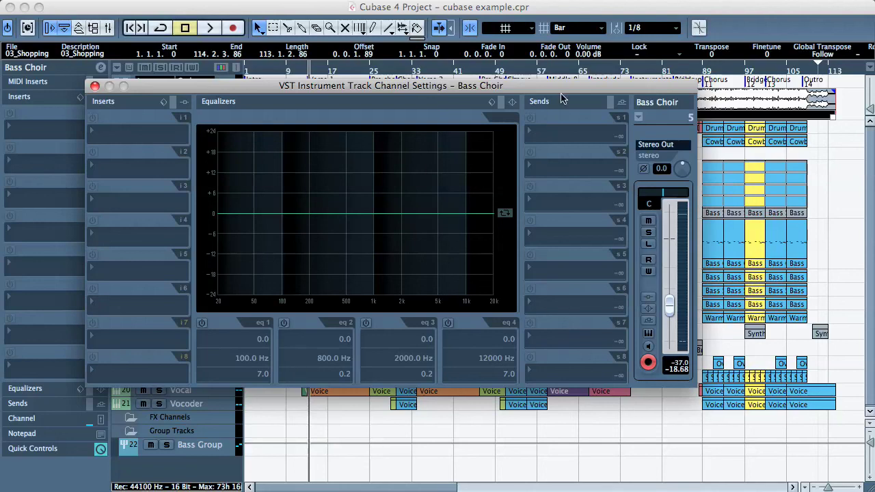
# Route the Bass Choir channel's output to Bass Group.
pyautogui.moveTo(416, 88); pyautogui.dragTo(531, 94)
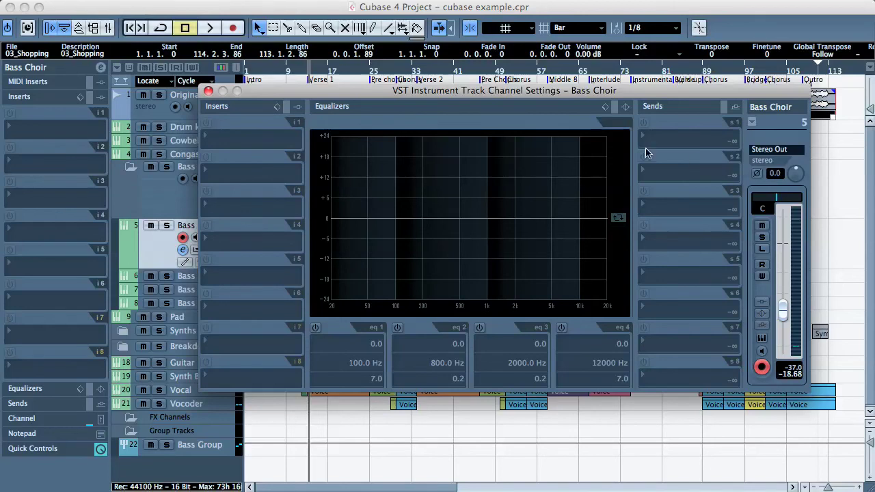
pyautogui.click(779, 156)
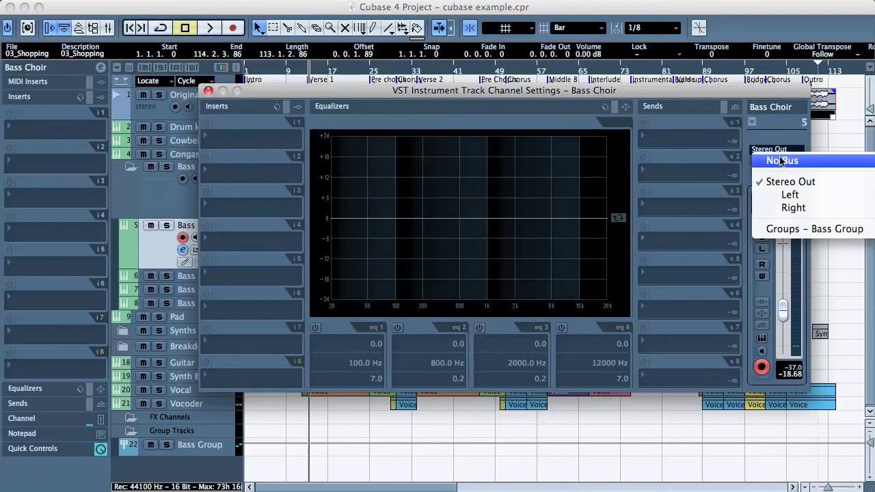
pyautogui.click(806, 230)
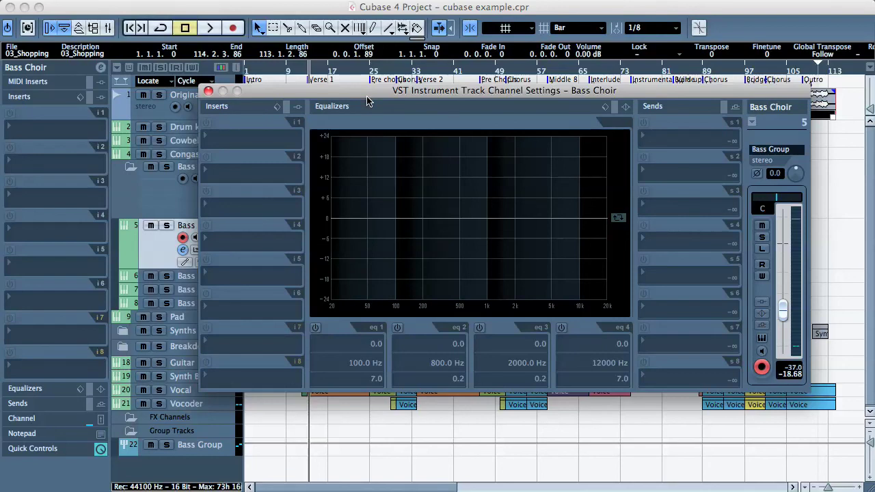
# Route the outputs of the Bass Piano and Bass Synth channels to Bass Group.
pyautogui.press('Down')
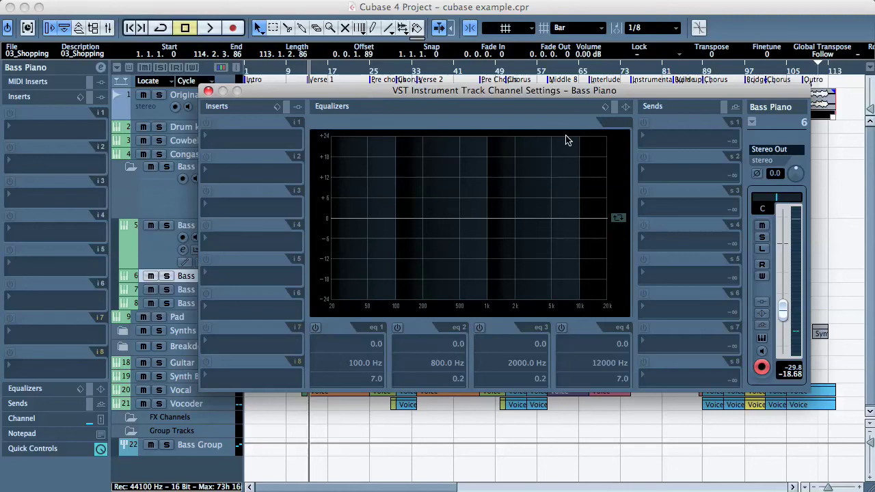
pyautogui.click(767, 150)
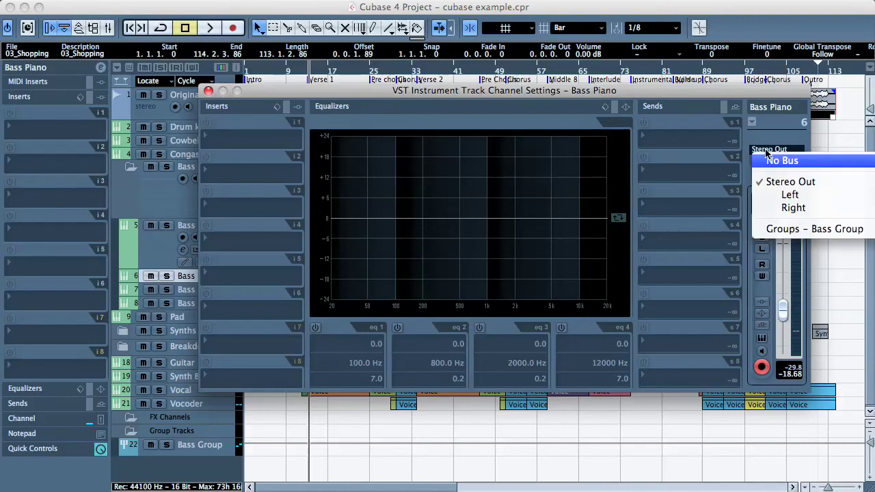
pyautogui.click(801, 229)
pyautogui.press('Down')
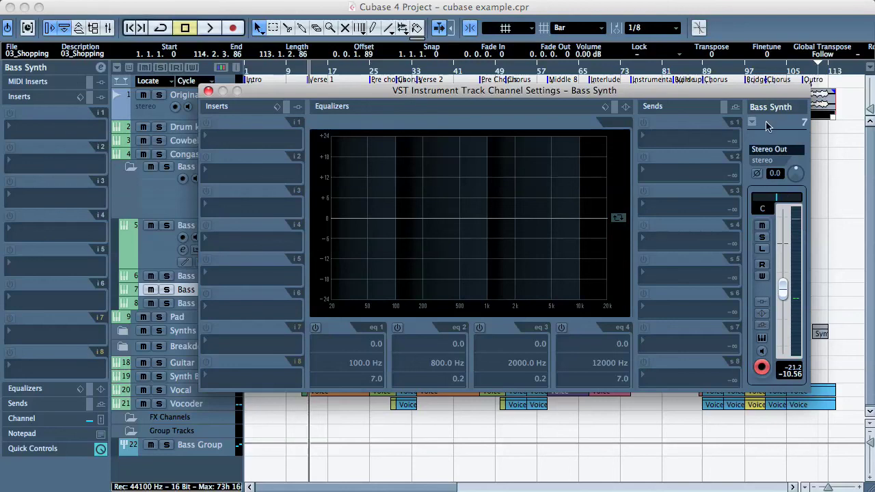
pyautogui.click(783, 152)
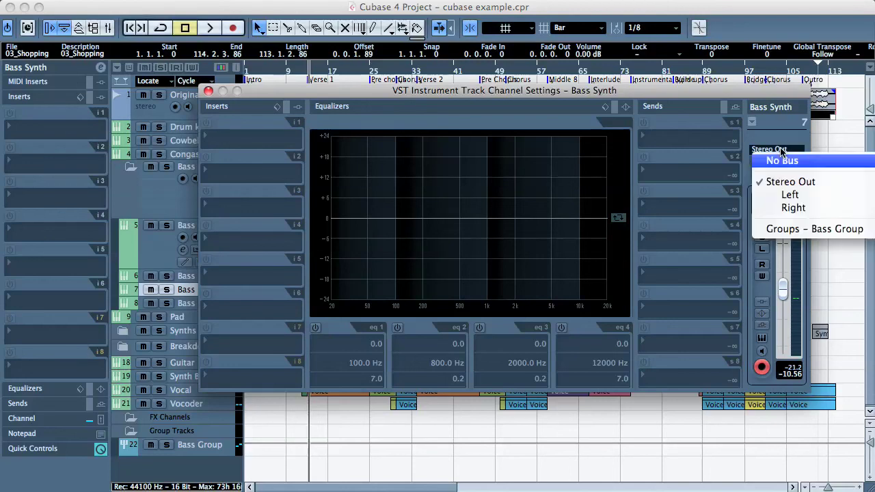
pyautogui.click(805, 229)
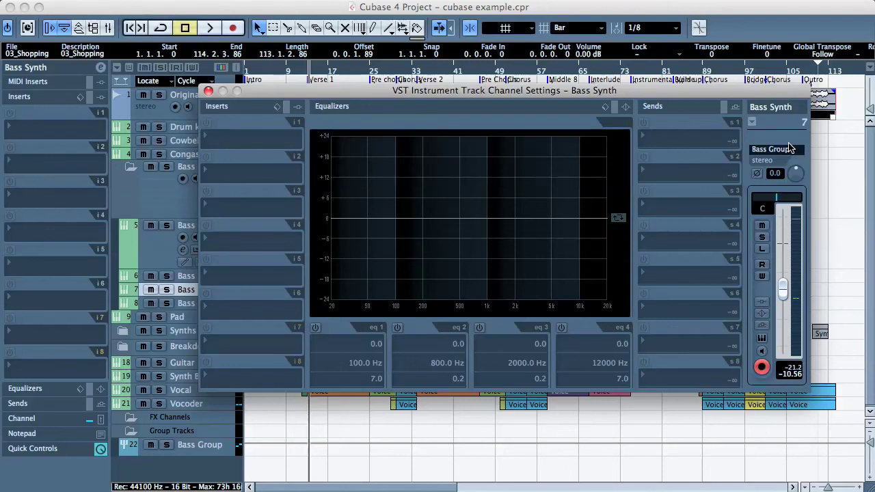
# Route the Bass channel's output to Bass Group and close the channel settings window.
pyautogui.press('Down')
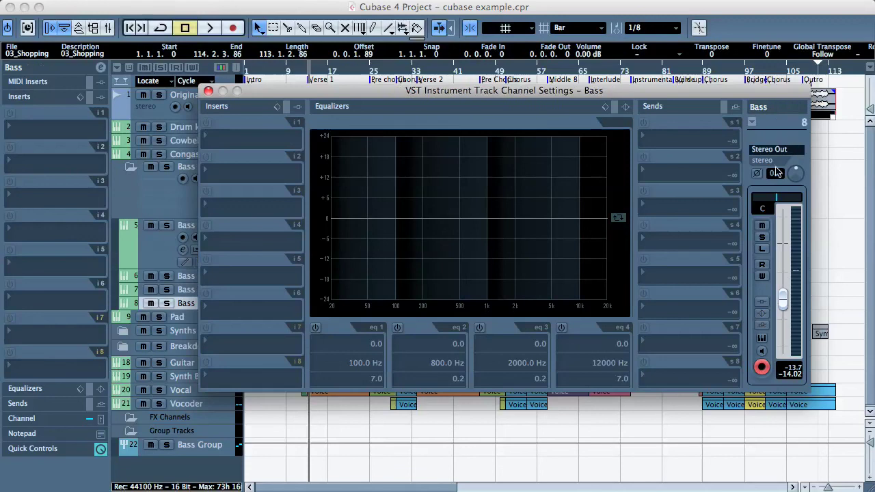
pyautogui.click(780, 152)
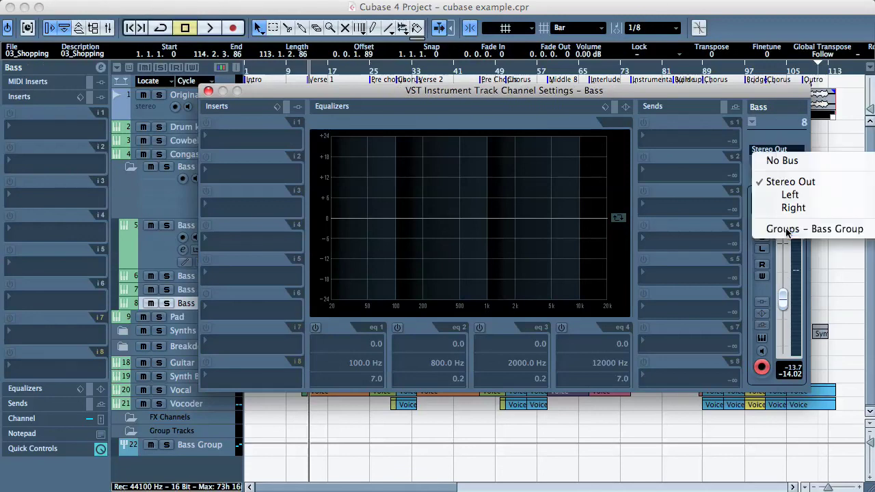
pyautogui.click(783, 228)
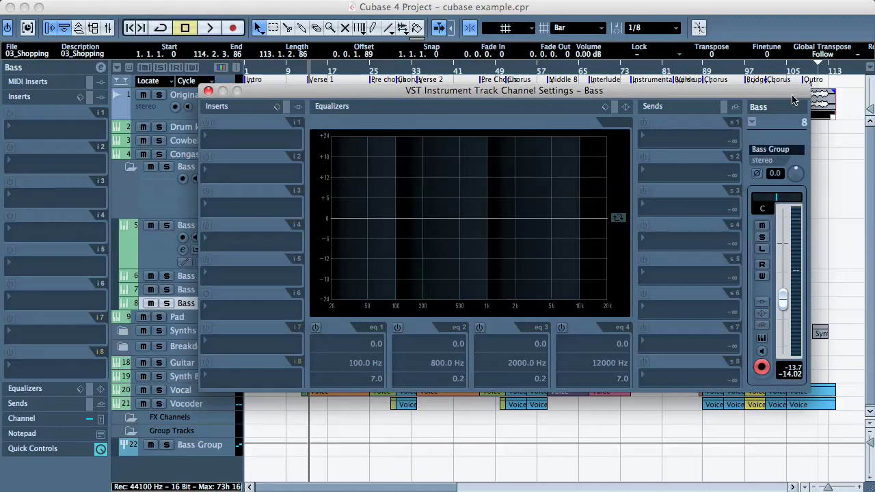
pyautogui.click(209, 91)
# Play the project with Bass Group soloed in the mixer, and test its fader by lowering it and returning it to about 0 dB.
pyautogui.press('F3')
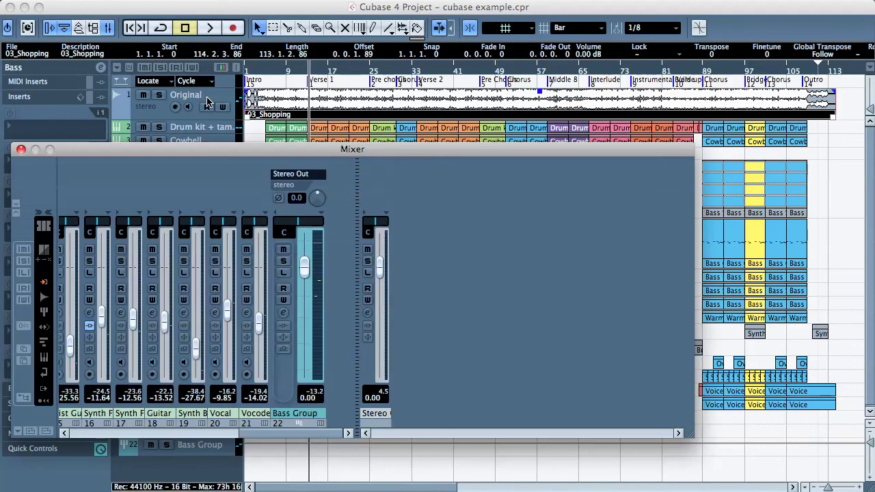
pyautogui.press('space')
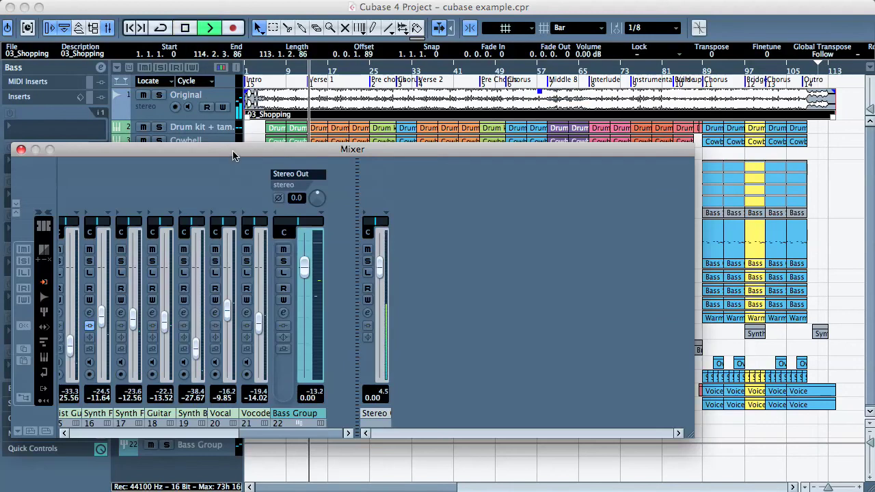
pyautogui.moveTo(231, 154); pyautogui.dragTo(253, 153)
pyautogui.click(306, 260)
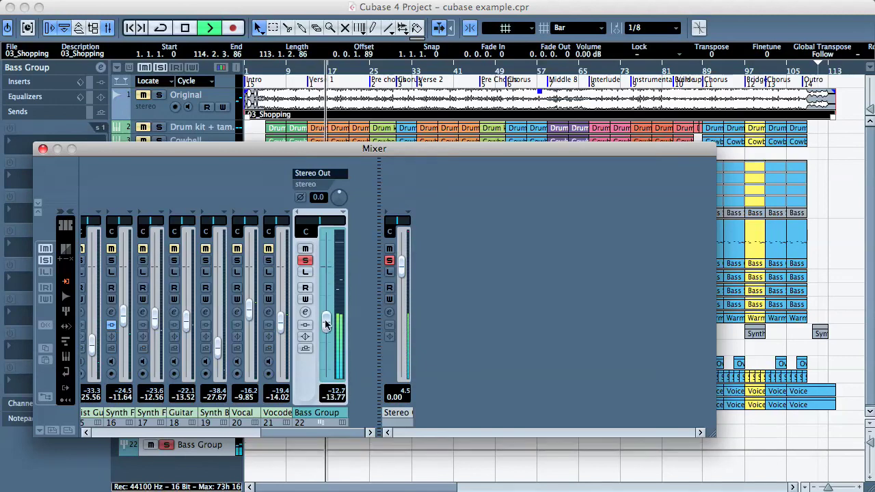
pyautogui.moveTo(328, 267)
pyautogui.mouseDown()
pyautogui.moveTo(320, 379)
pyautogui.moveTo(314, 269)
pyautogui.mouseUp()
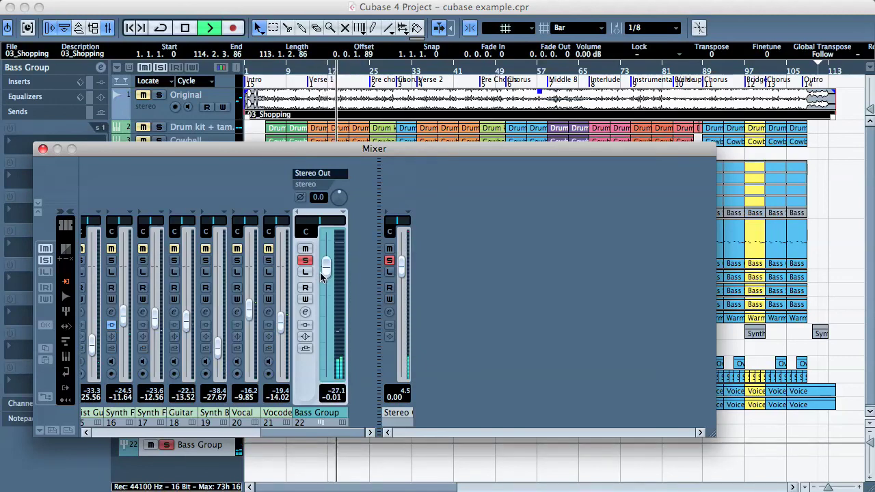
# Open the Bass Group channel settings and load the GEQ-10 equalizer into its first insert slot.
pyautogui.click(306, 314)
pyautogui.click(248, 143)
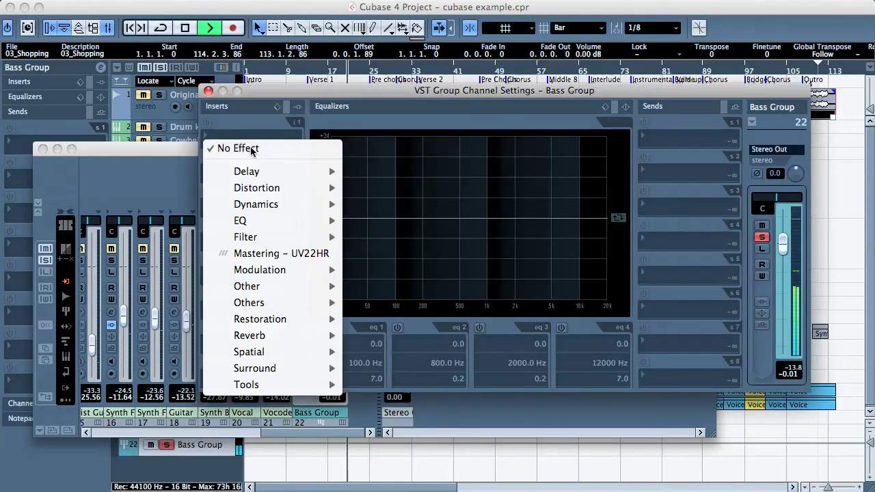
pyautogui.moveTo(274, 230)
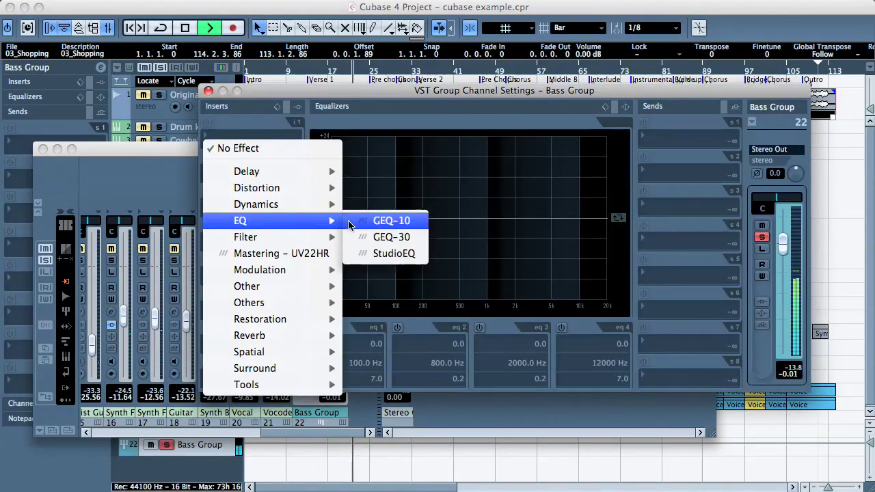
pyautogui.click(359, 237)
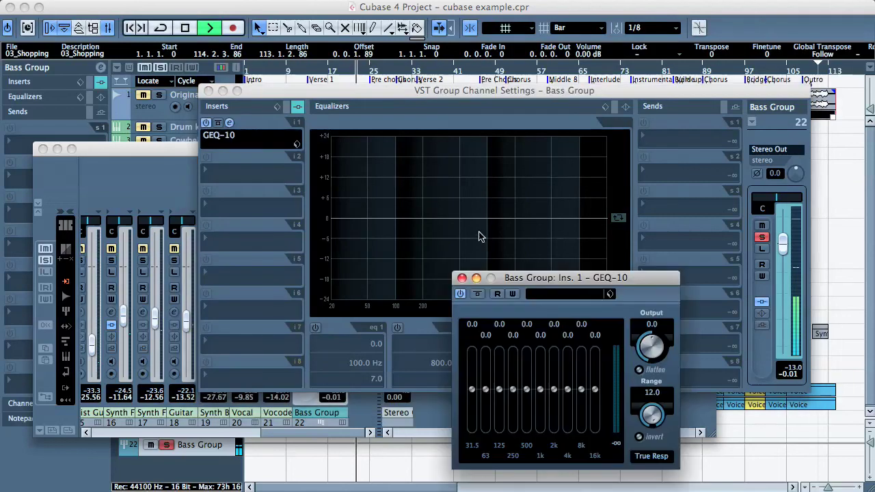
# Set the GEQ-10 bands to -12.0 at 125 Hz, about 7.4 at 1k and about 8.6 at 2k, and close the plug-in and channel settings.
pyautogui.moveTo(493, 279); pyautogui.dragTo(494, 261)
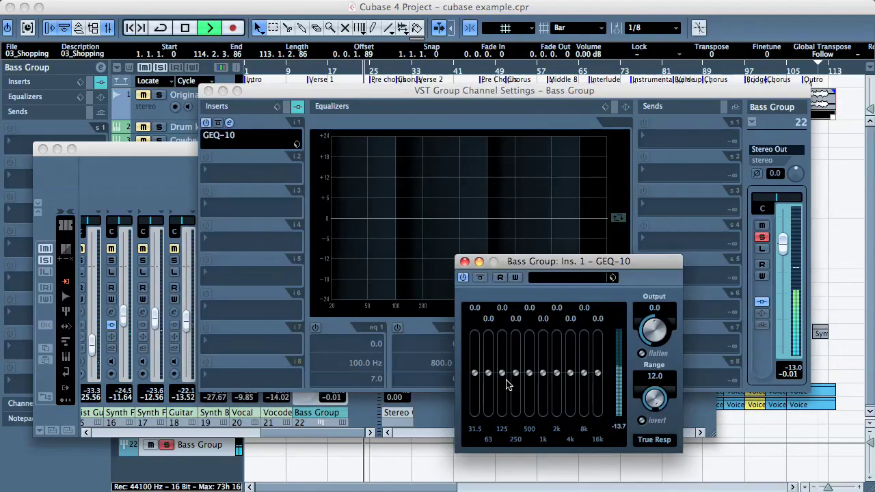
pyautogui.moveTo(503, 374); pyautogui.dragTo(503, 414)
pyautogui.moveTo(543, 373)
pyautogui.mouseDown()
pyautogui.moveTo(543, 348)
pyautogui.moveTo(557, 345)
pyautogui.mouseUp()
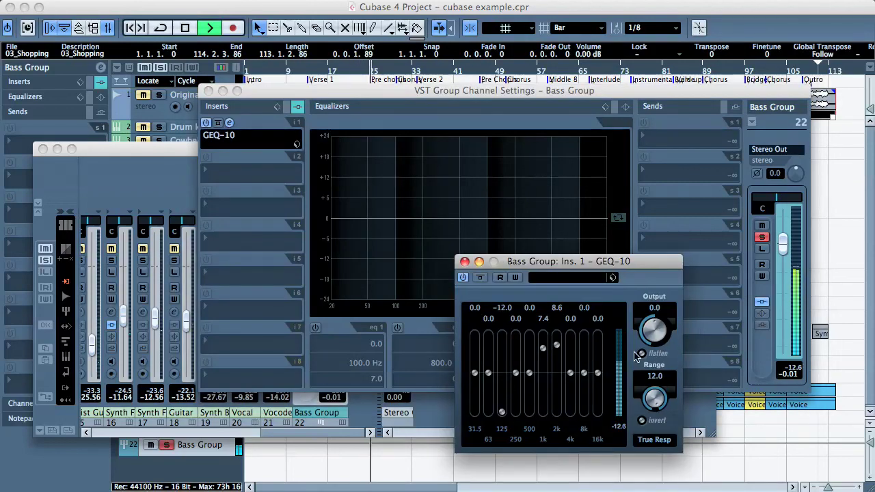
pyautogui.click(464, 261)
pyautogui.click(209, 91)
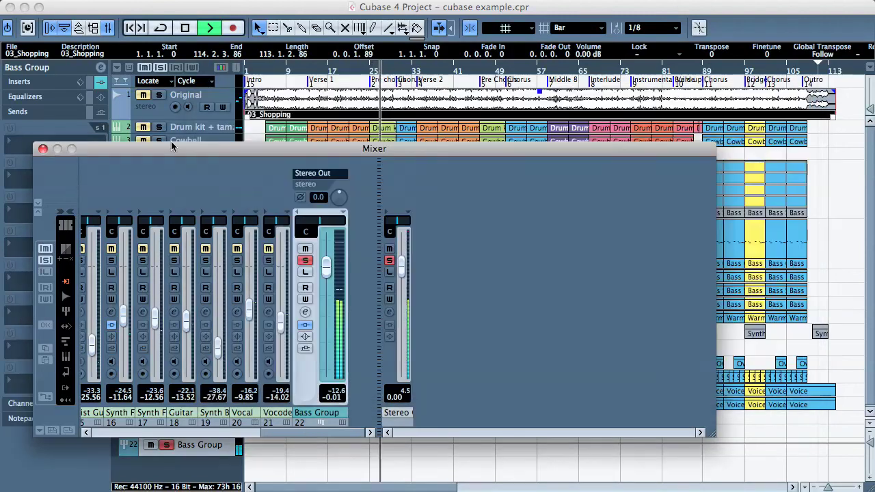